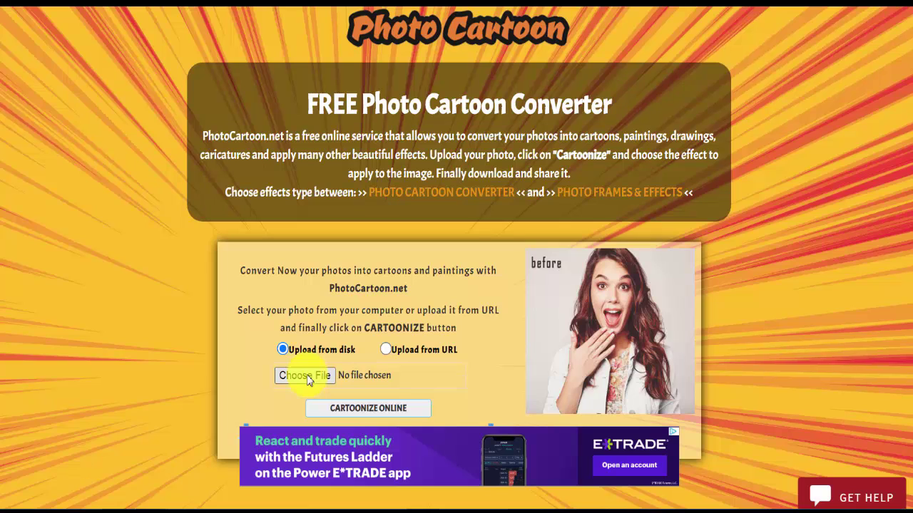
- Upload IMG_1551.JPG to PhotoCartoon.net and cartoonize it
click(305, 376)
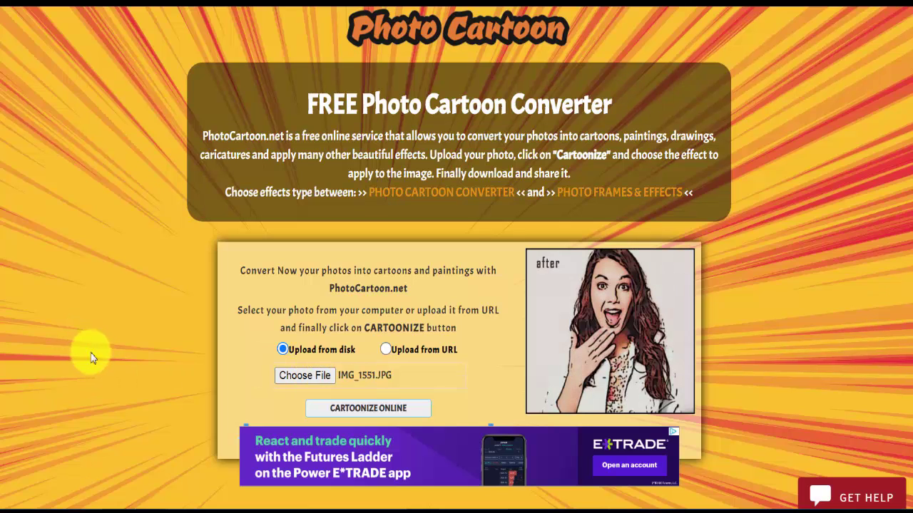
click(364, 410)
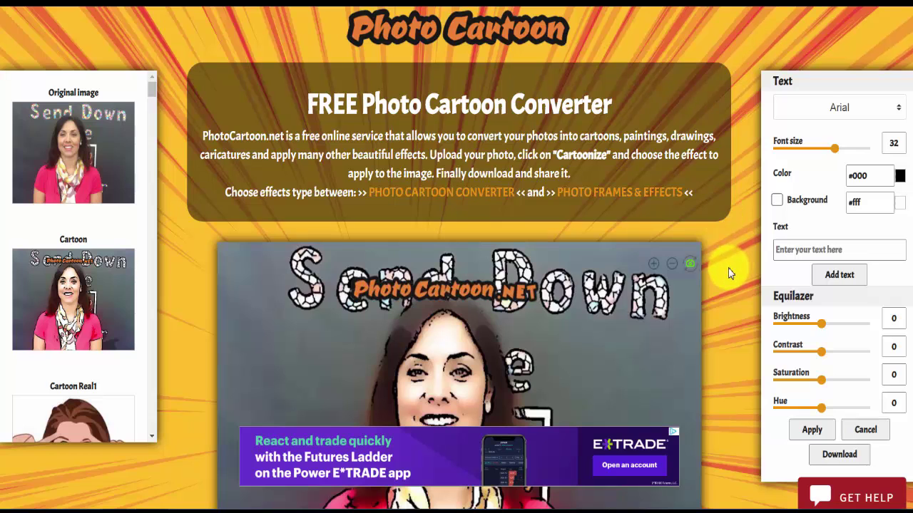
- Apply the NewCartoon effect to the photo, then browse further styles like Simpsons and Disney2D
scroll(729, 273, down, 2)
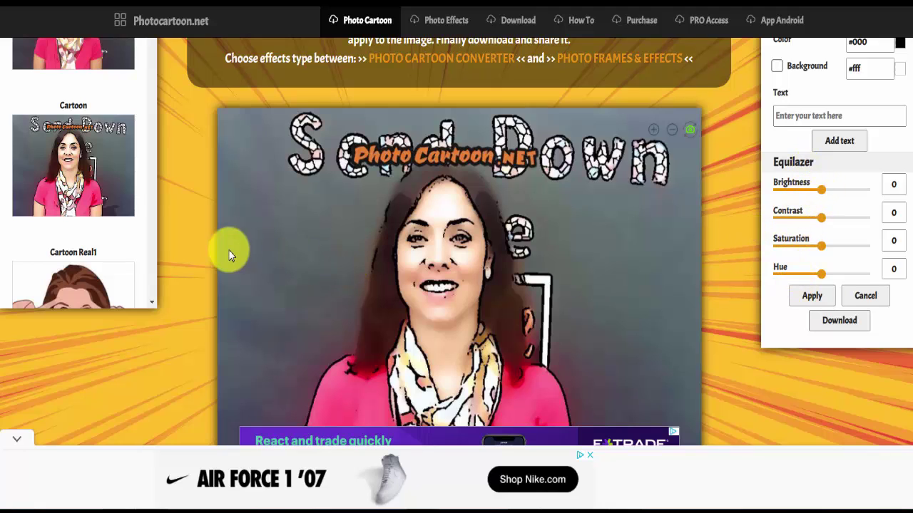
click(151, 302)
drag(151, 304, 152, 302)
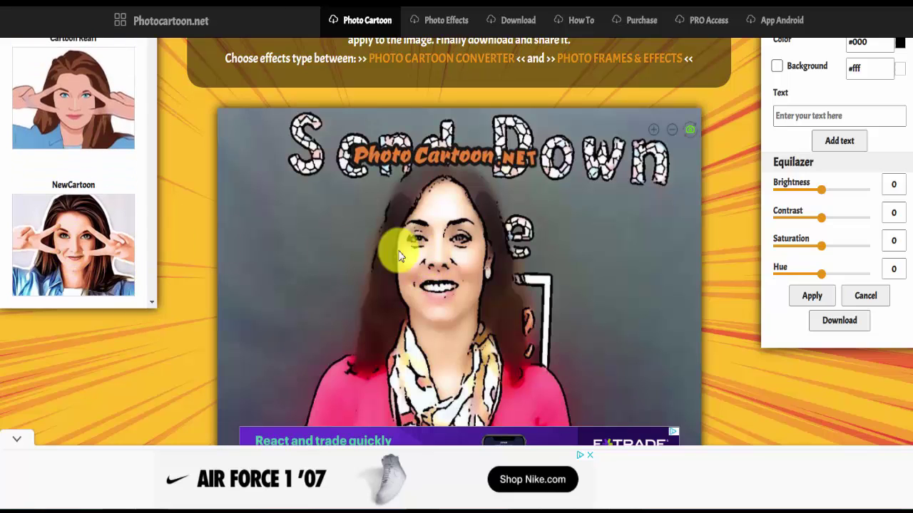
click(84, 251)
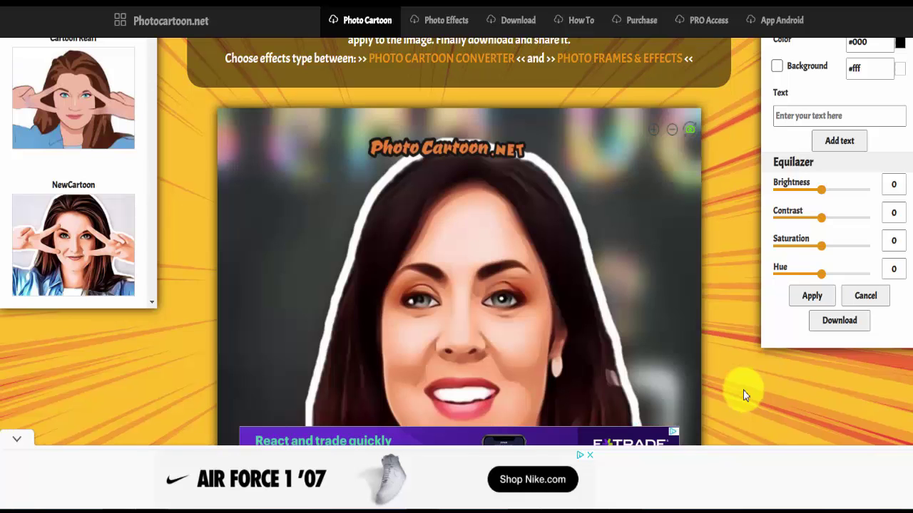
scroll(737, 371, down, 2)
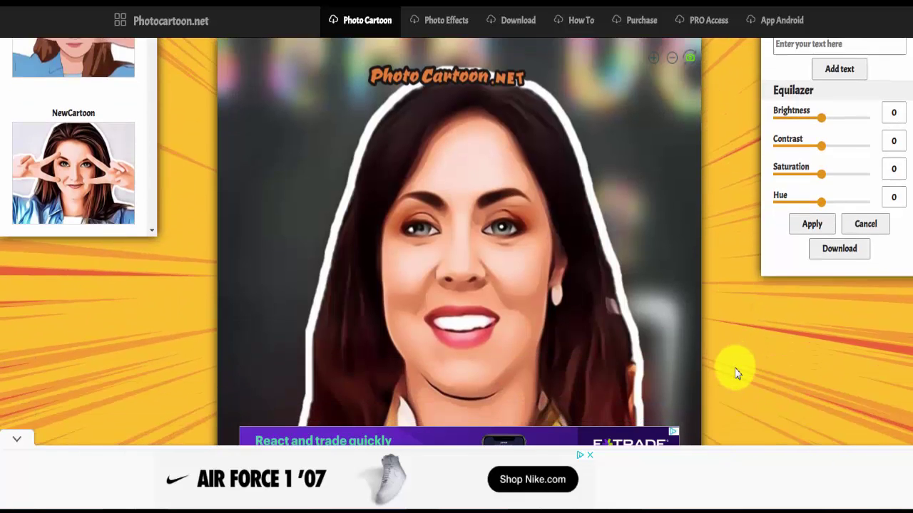
scroll(737, 371, down, 4)
scroll(738, 371, up, 2)
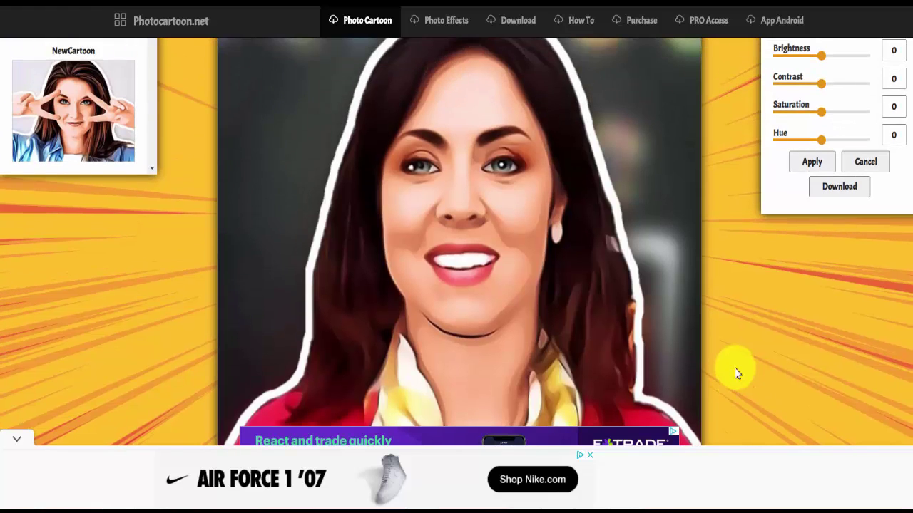
scroll(729, 372, up, 2)
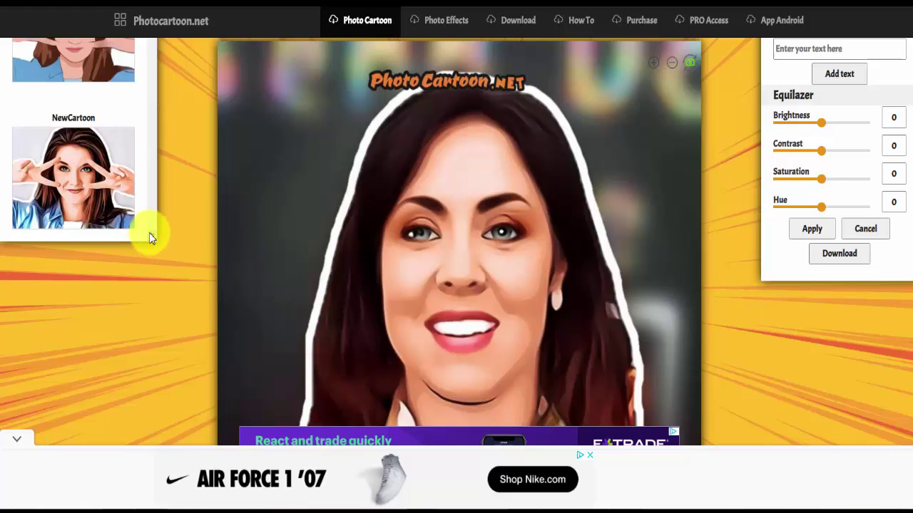
scroll(149, 232, down, 3)
scroll(149, 232, down, 5)
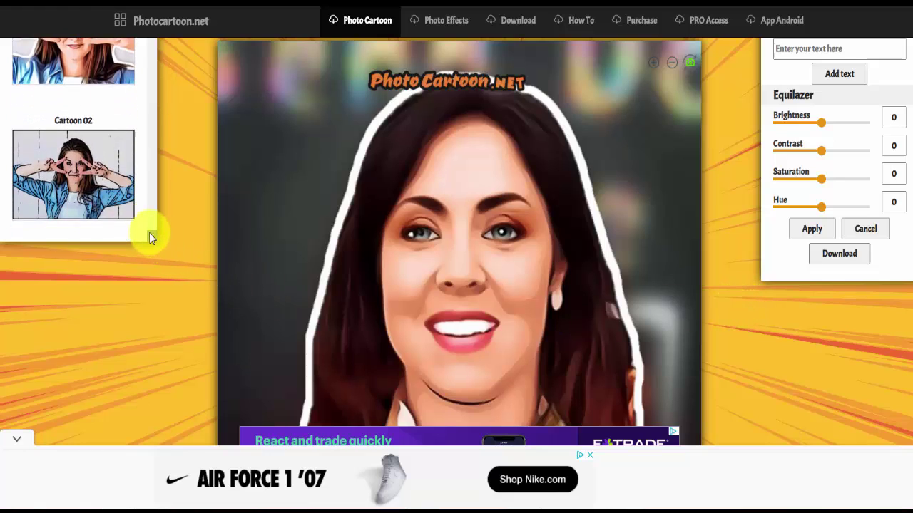
scroll(149, 232, down, 5)
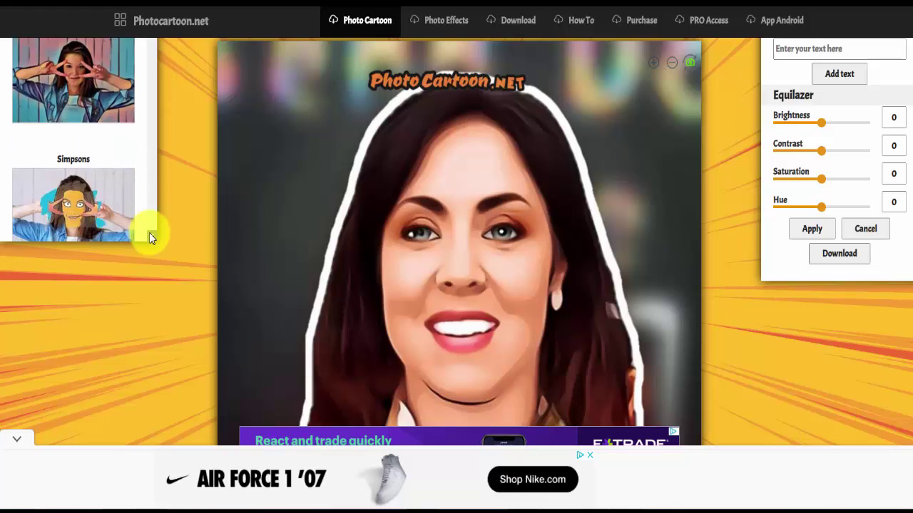
scroll(149, 232, down, 5)
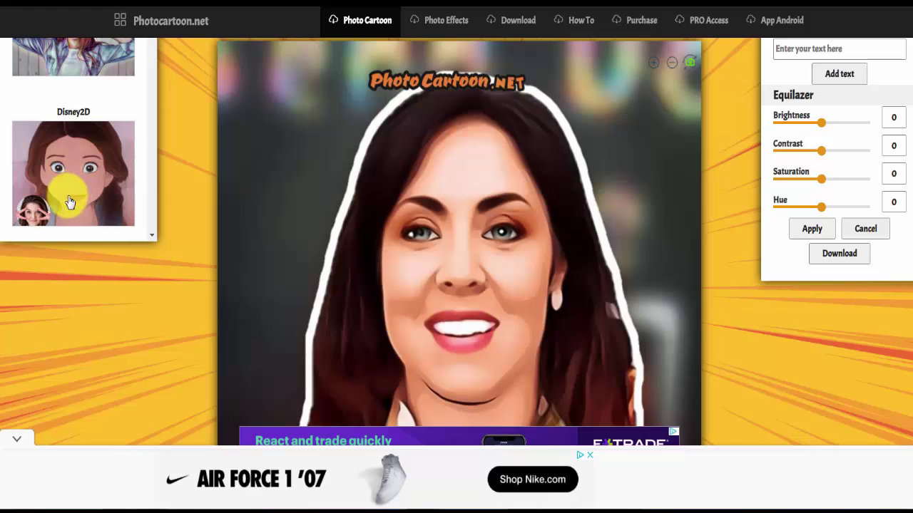
- Redraw the portrait in the Disney2D style with the original face in a round inset
click(70, 175)
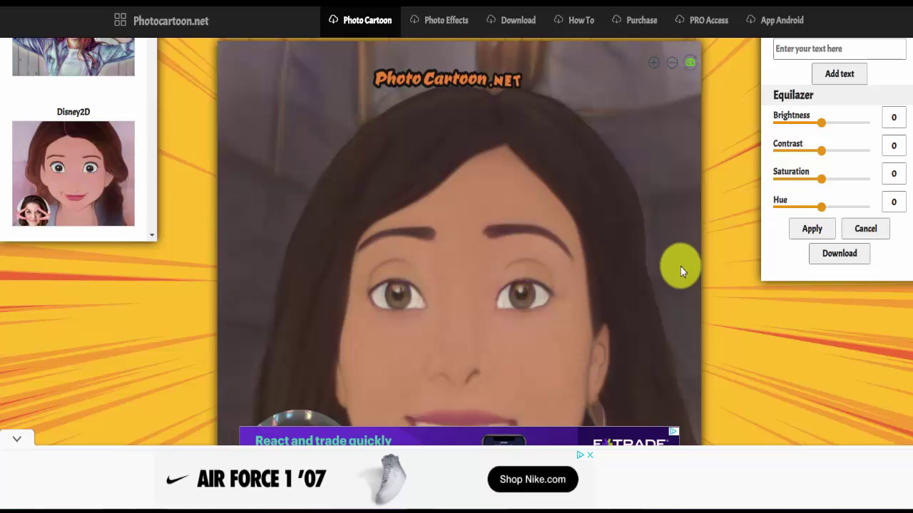
scroll(720, 280, down, 3)
scroll(721, 281, up, 3)
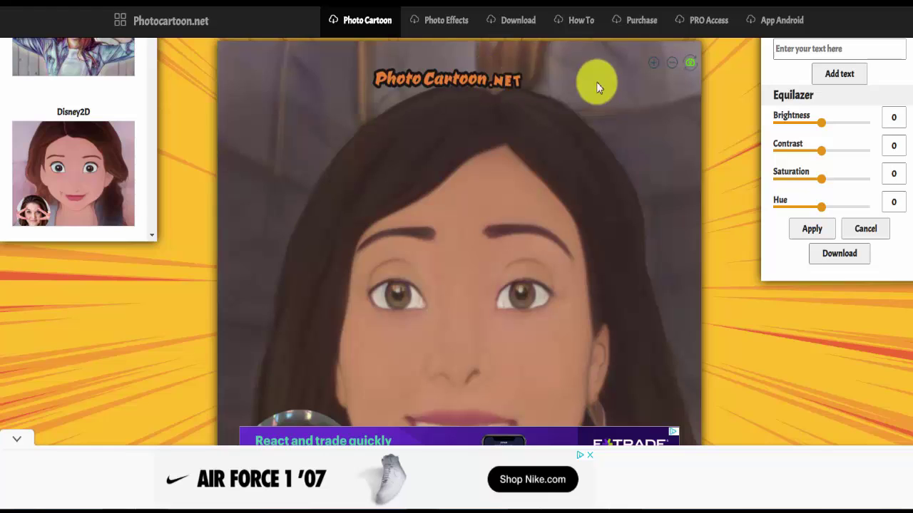
scroll(433, 193, down, 2)
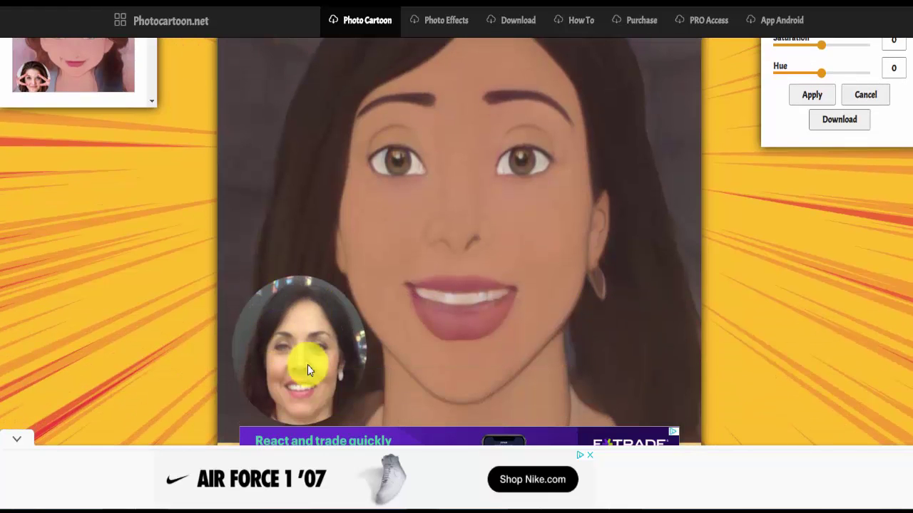
scroll(652, 241, up, 1)
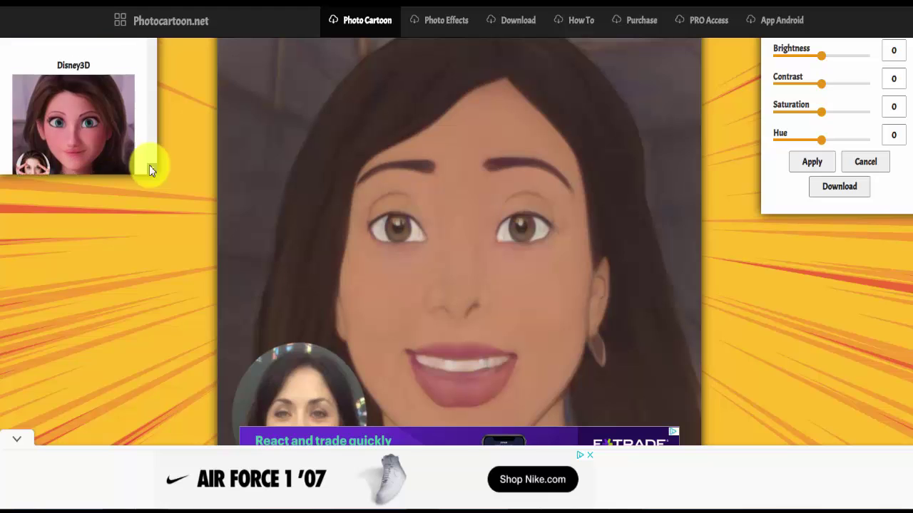
- Try the Disney3D style, then copy the cartoon portrait image to the clipboard
click(81, 115)
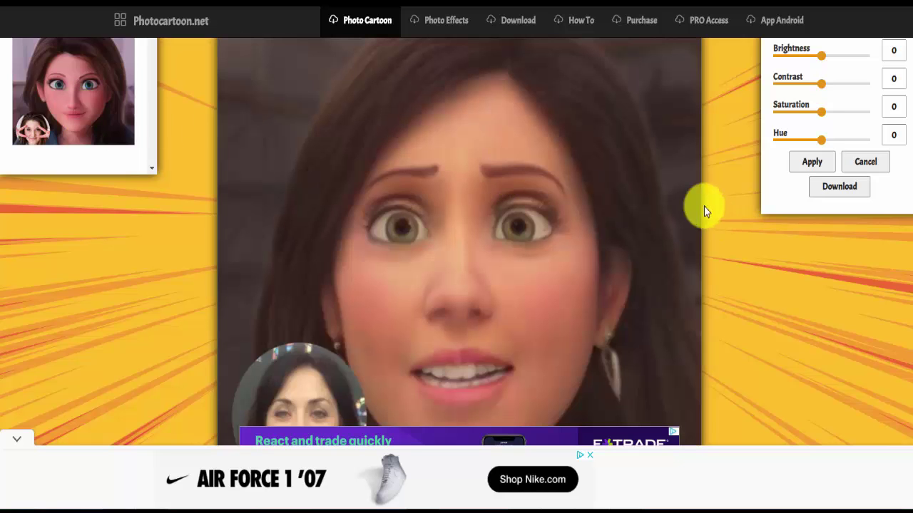
scroll(685, 200, up, 2)
scroll(684, 206, down, 3)
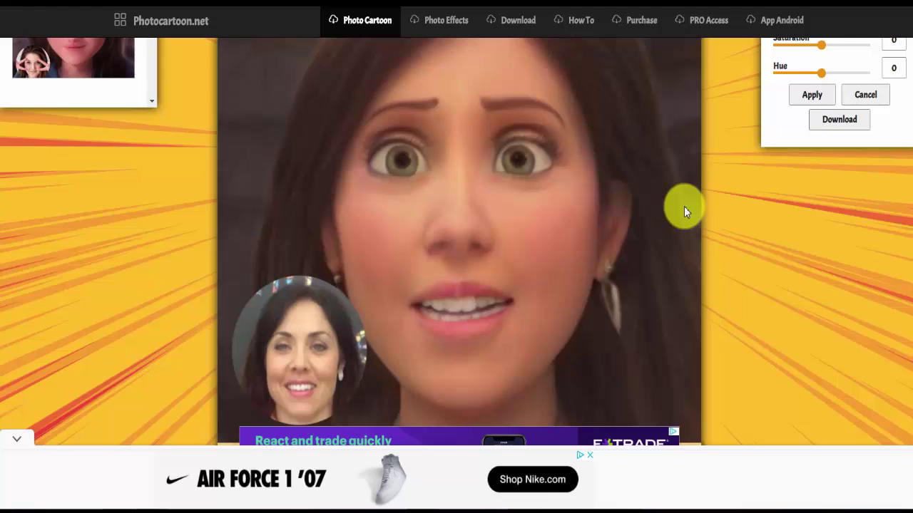
scroll(683, 206, down, 2)
scroll(579, 187, up, 4)
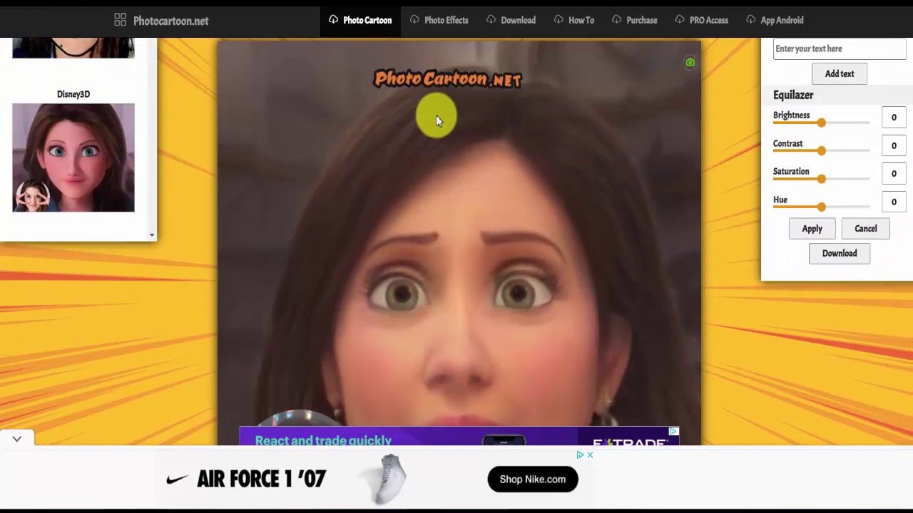
scroll(492, 171, down, 1)
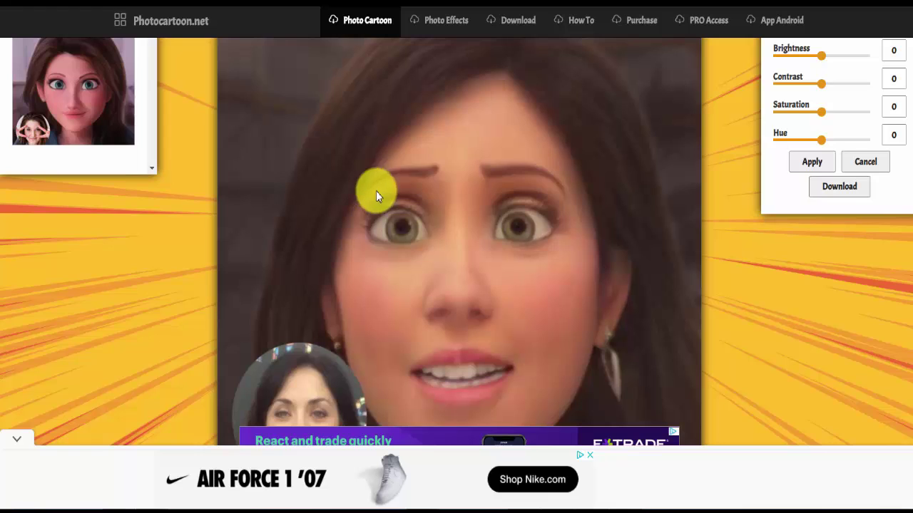
scroll(427, 156, down, 1)
scroll(446, 167, up, 1)
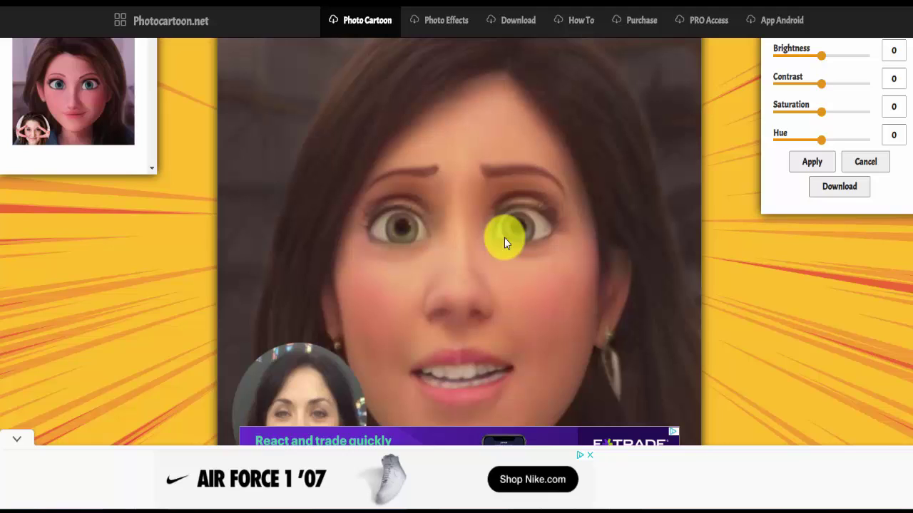
right_click(446, 150)
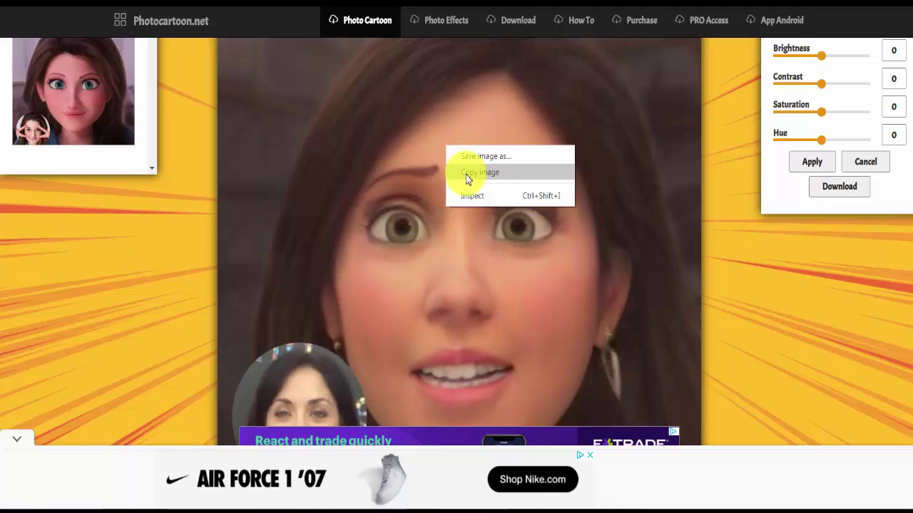
click(468, 174)
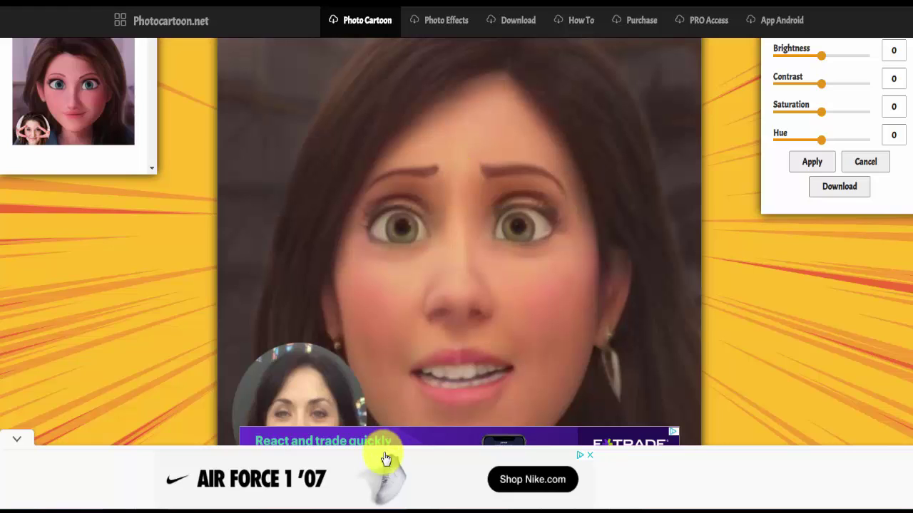
- Paste the copied cartoon portrait into the blank Word document
mouse_move(418, 504)
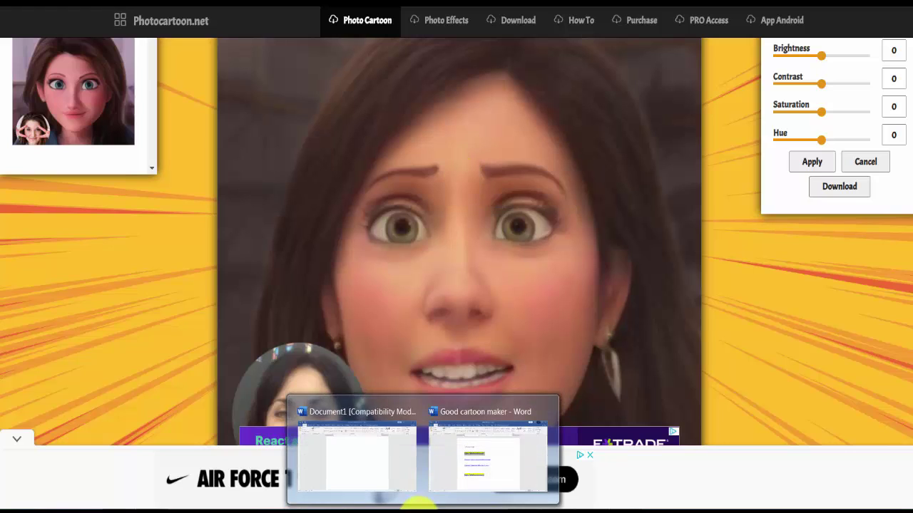
click(373, 478)
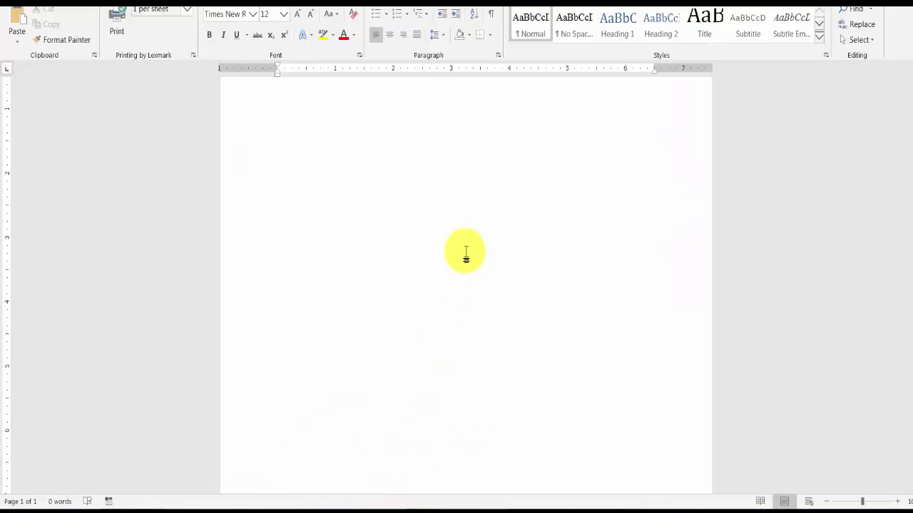
key(ctrl+v)
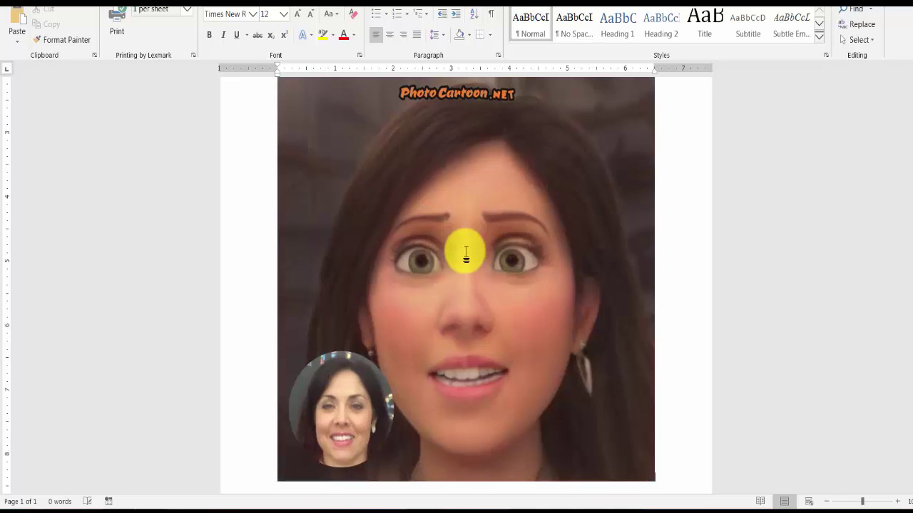
scroll(687, 297, up, 1)
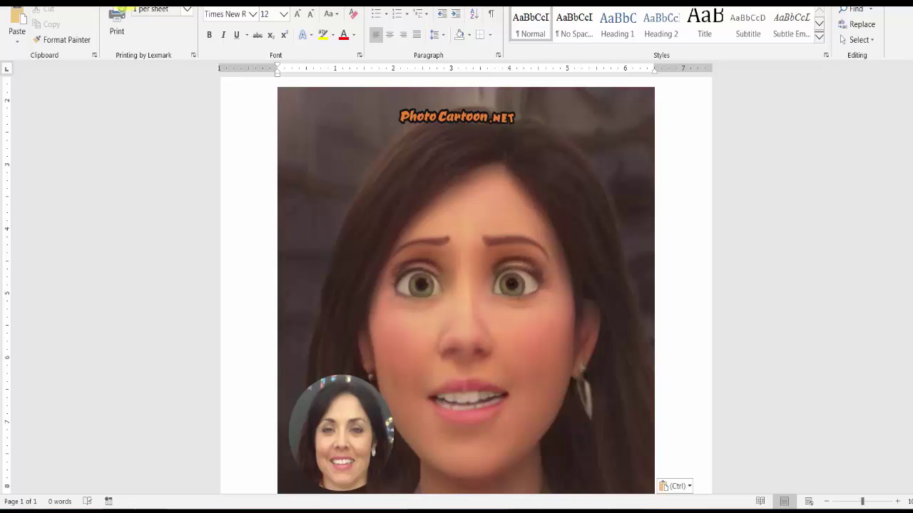
- Draw a rectangle over the Photo Cartoon.net logo at the portrait's top
click(121, 3)
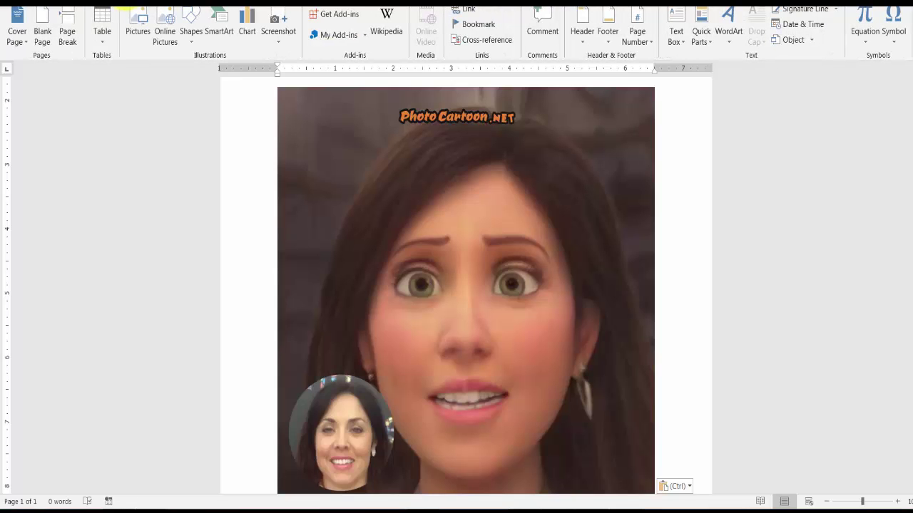
click(191, 19)
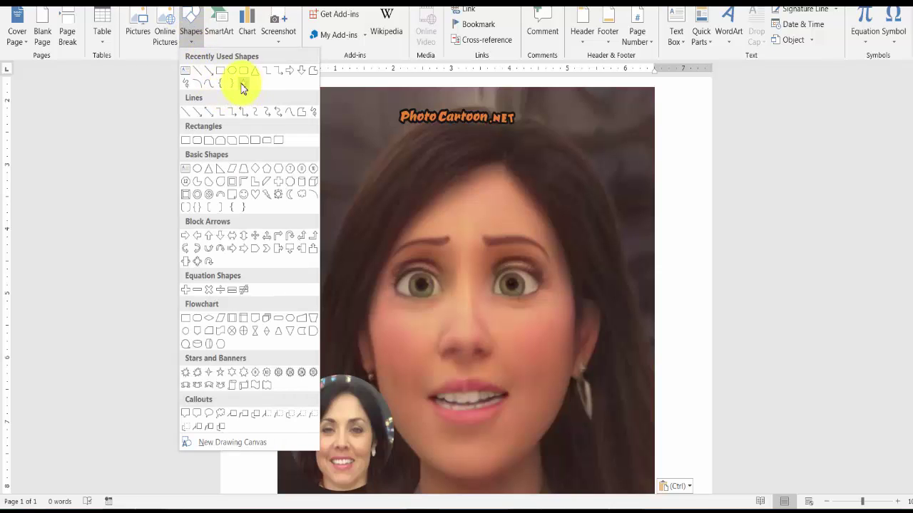
click(221, 74)
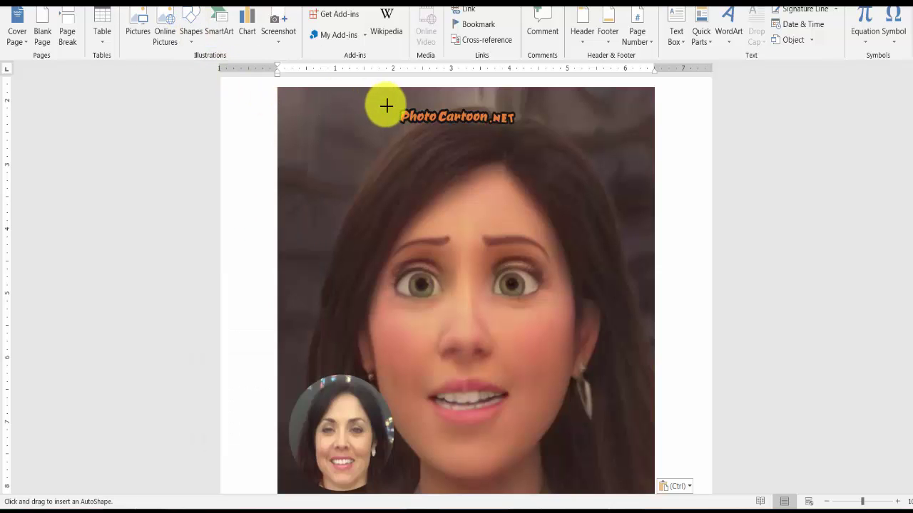
drag(398, 104, 522, 125)
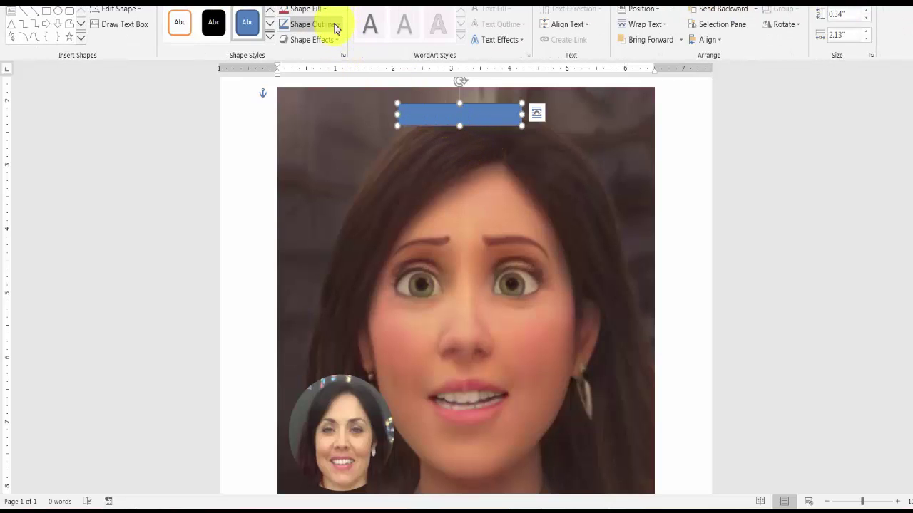
- Make the rectangle's outline and fill white so it hides the logo
click(340, 30)
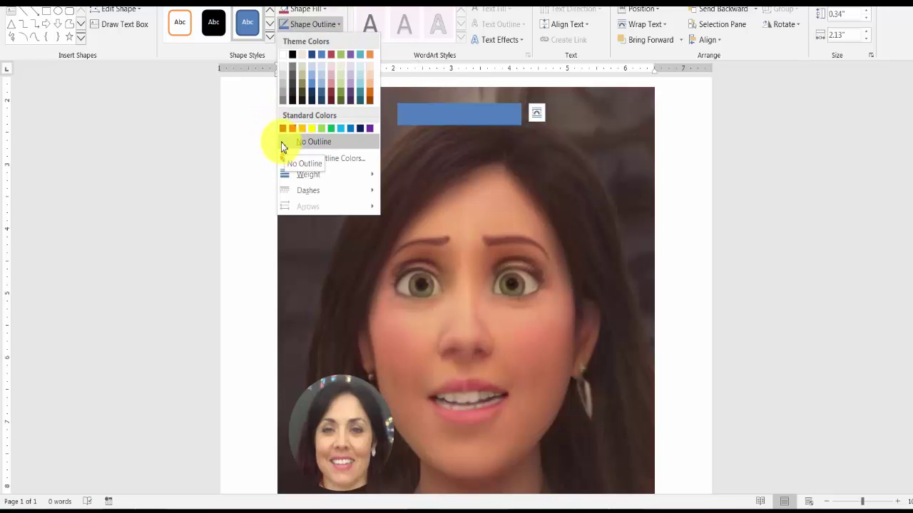
click(286, 56)
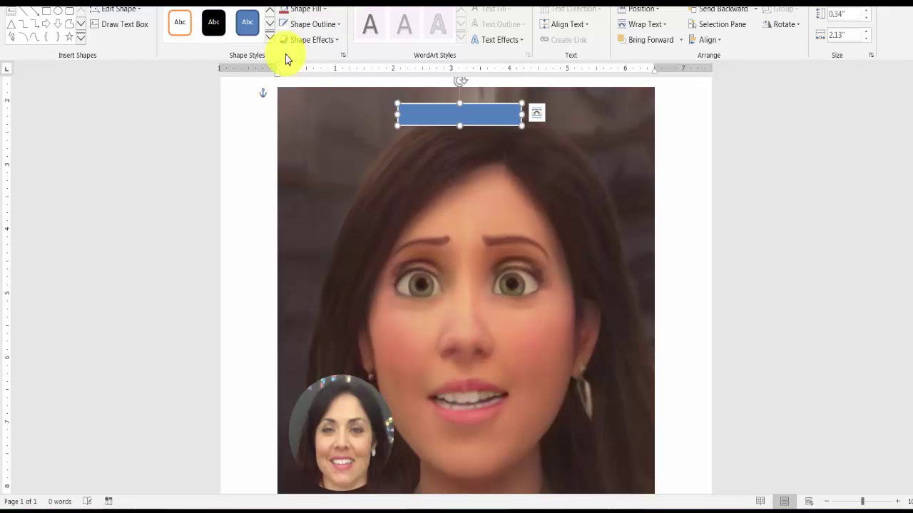
click(325, 14)
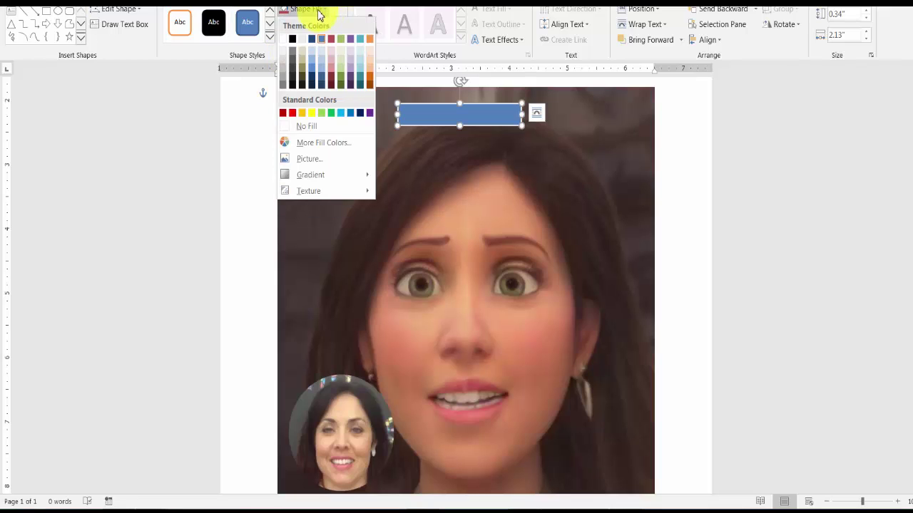
click(282, 37)
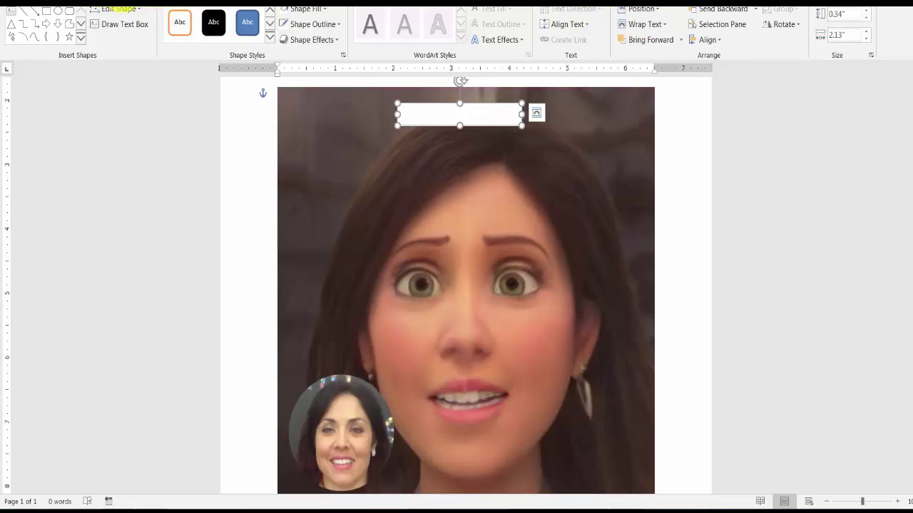
click(120, 2)
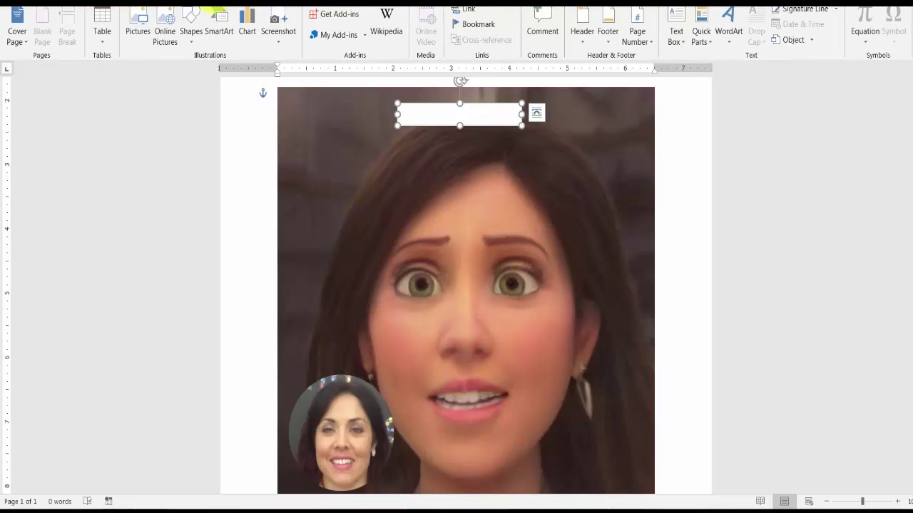
- Draw a text box over the portrait's lower-left corner and make it slightly taller
click(677, 25)
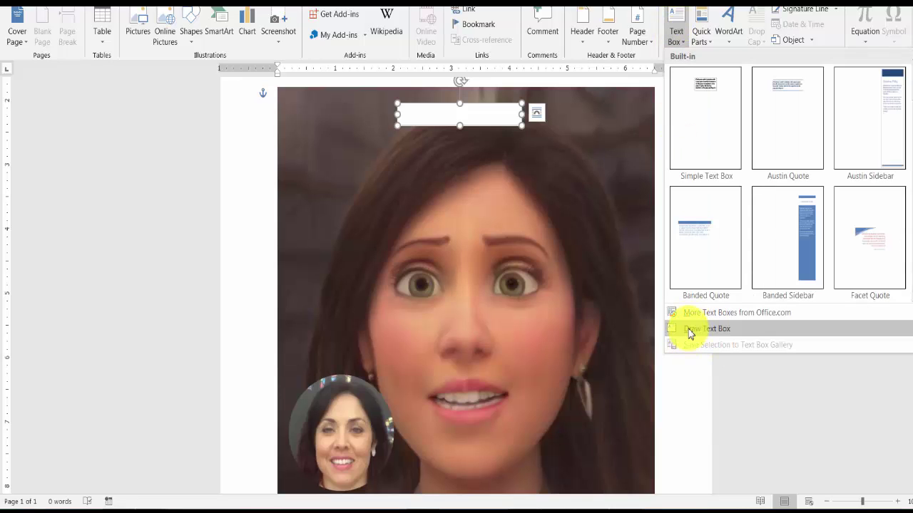
click(690, 329)
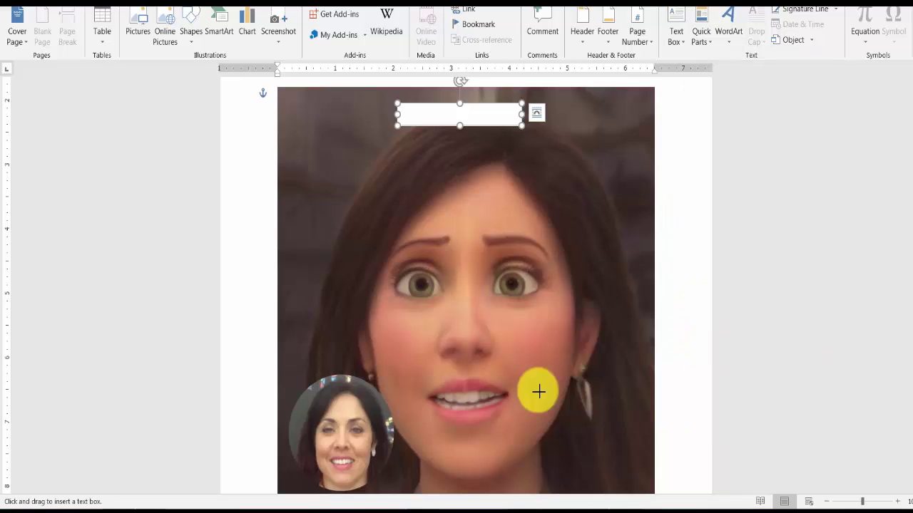
mouse_move(288, 379)
mouse_down()
mouse_move(289, 470)
mouse_move(304, 485)
mouse_move(343, 493)
mouse_move(392, 349)
mouse_move(397, 380)
mouse_up()
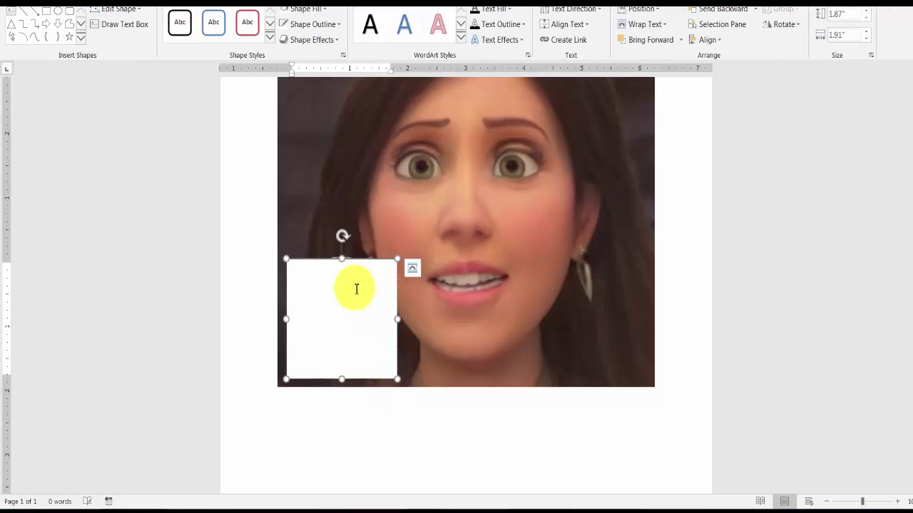
drag(342, 259, 342, 253)
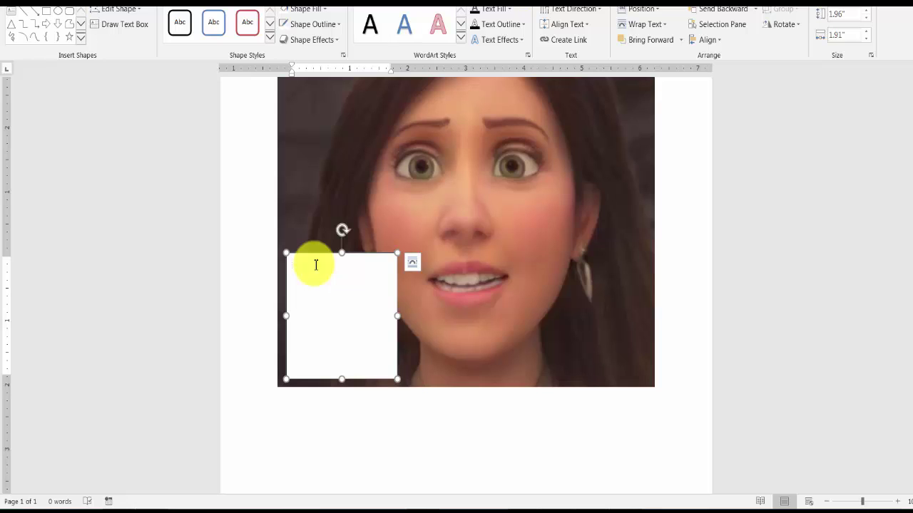
- Paste the sample sentence into the text box and select all of it
key(ctrl+v)
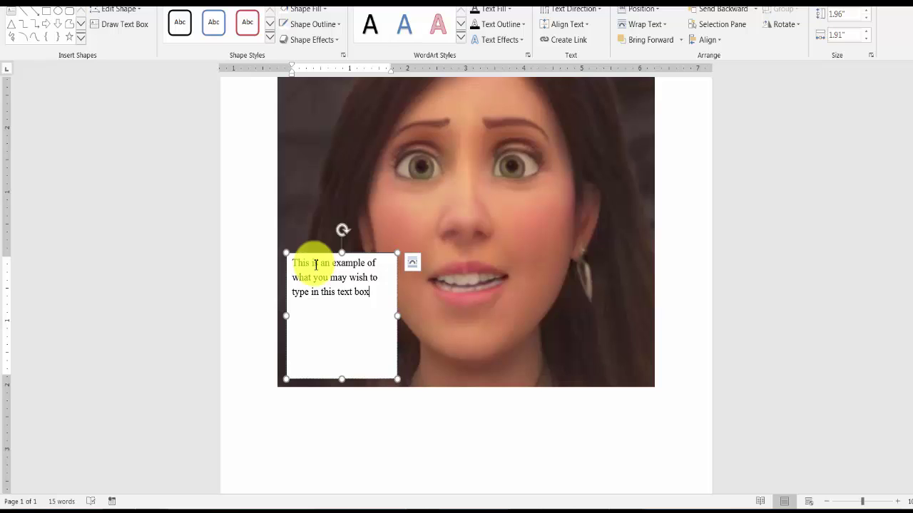
click(295, 263)
drag(295, 264, 361, 297)
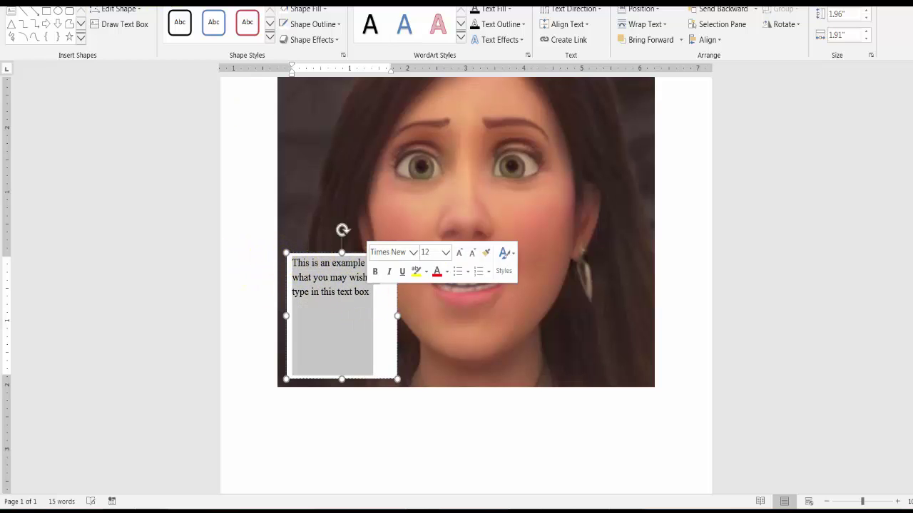
- Format the text bold italic at 16 point and nudge the box into position
click(51, 6)
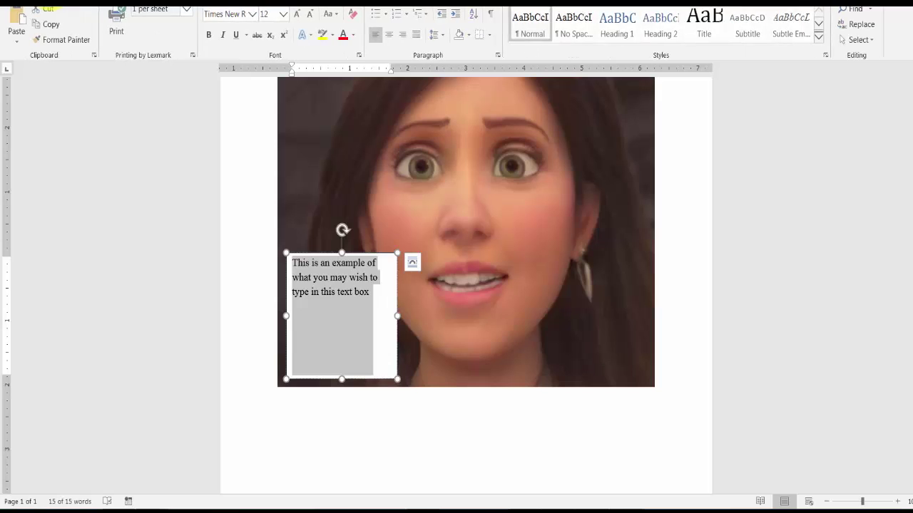
click(209, 35)
click(223, 34)
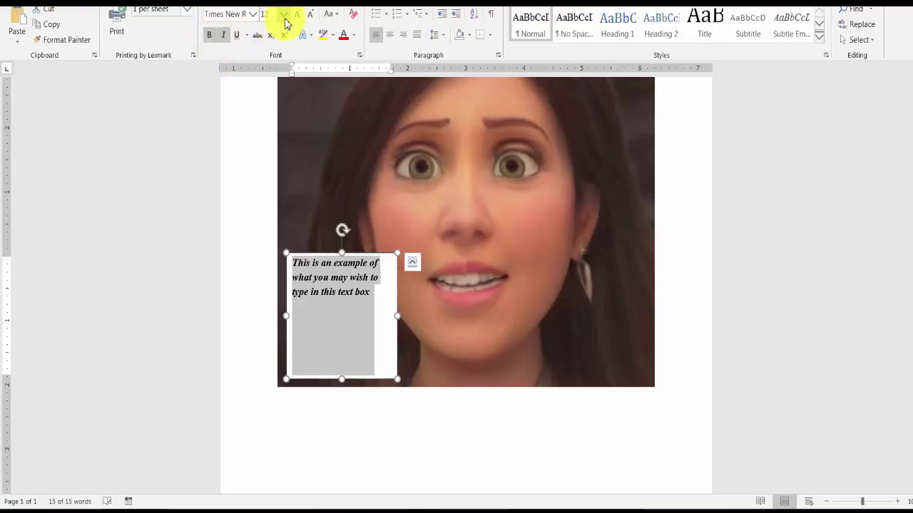
click(298, 15)
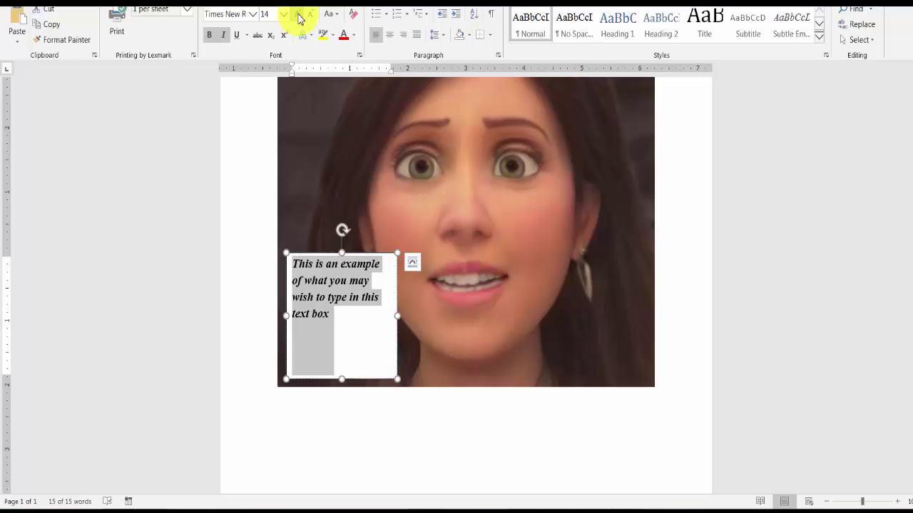
click(299, 15)
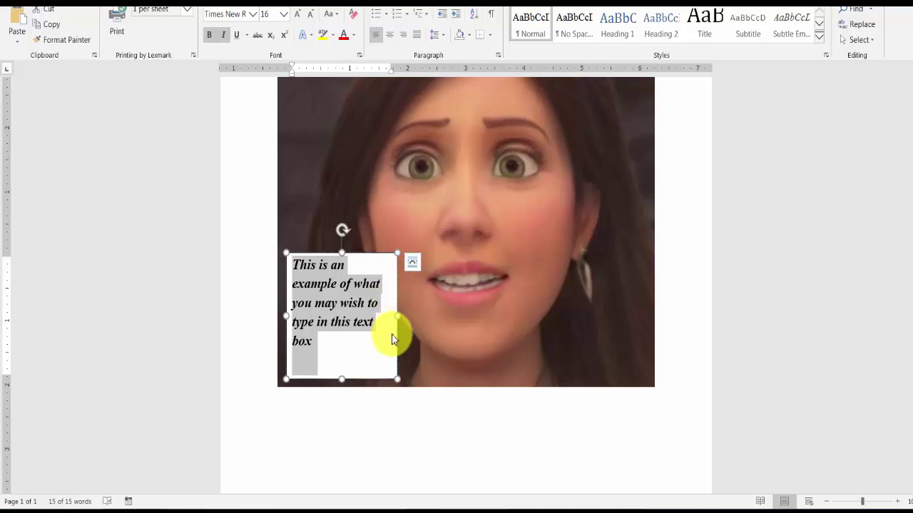
mouse_move(379, 253)
mouse_down()
mouse_move(492, 236)
mouse_move(367, 245)
mouse_move(373, 250)
mouse_up()
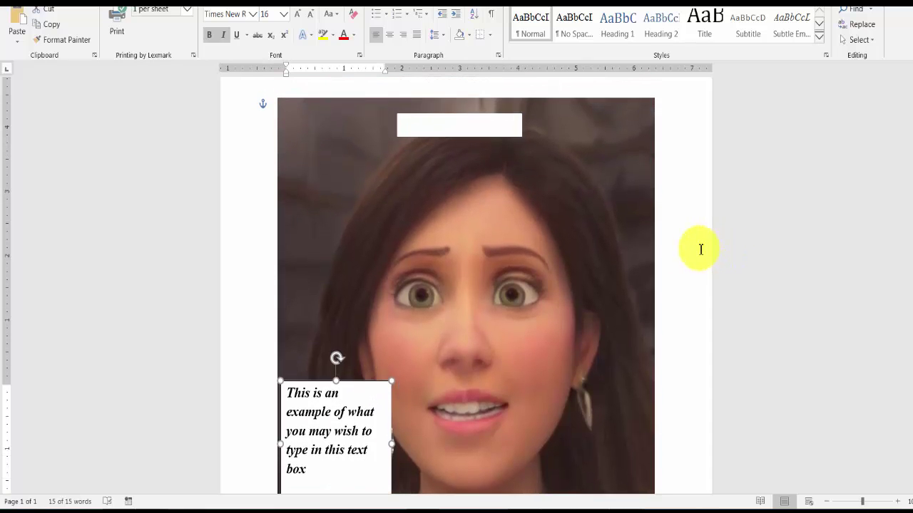
- Delete both white boxes covering the watermark at the portrait's top
click(437, 135)
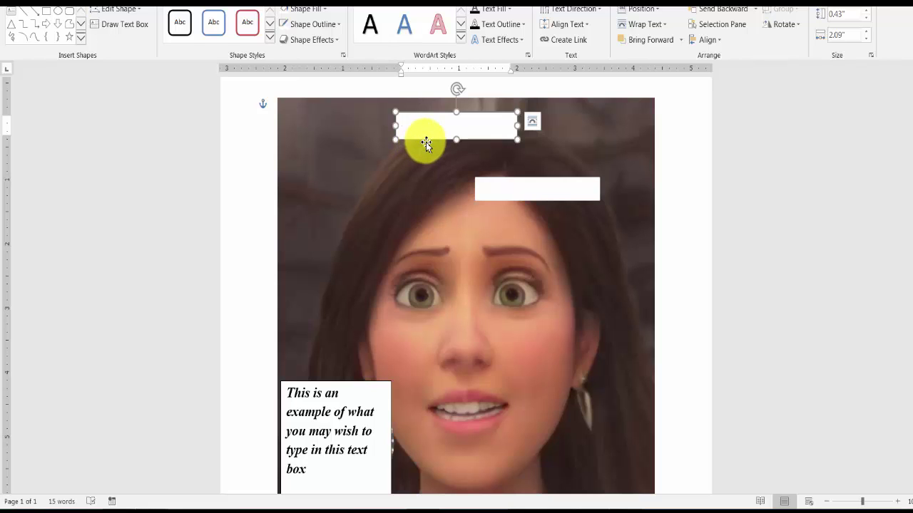
key(Delete)
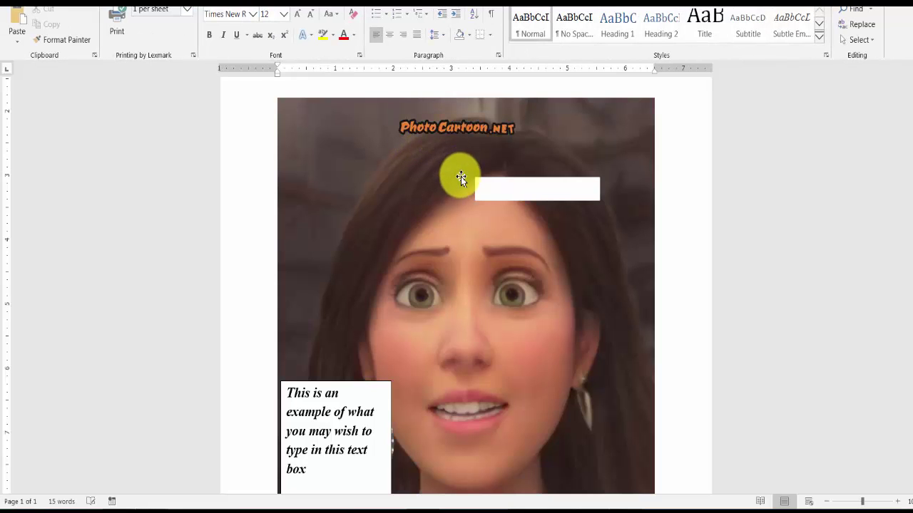
mouse_move(483, 183)
mouse_down()
mouse_move(460, 147)
mouse_move(390, 118)
mouse_move(406, 119)
mouse_up()
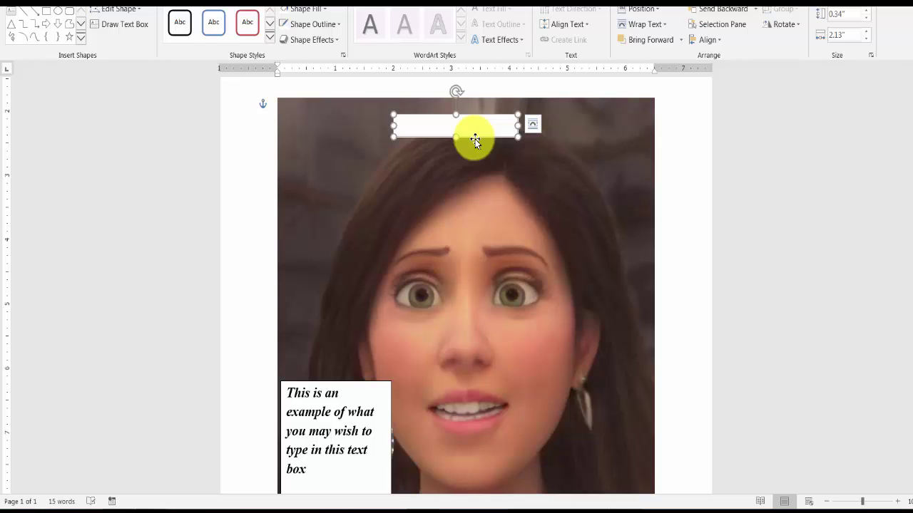
drag(475, 138, 577, 227)
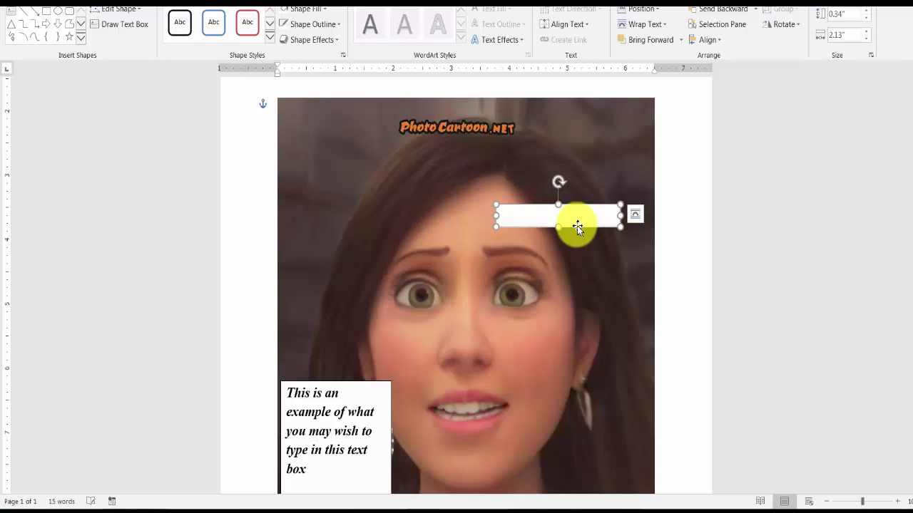
key(Delete)
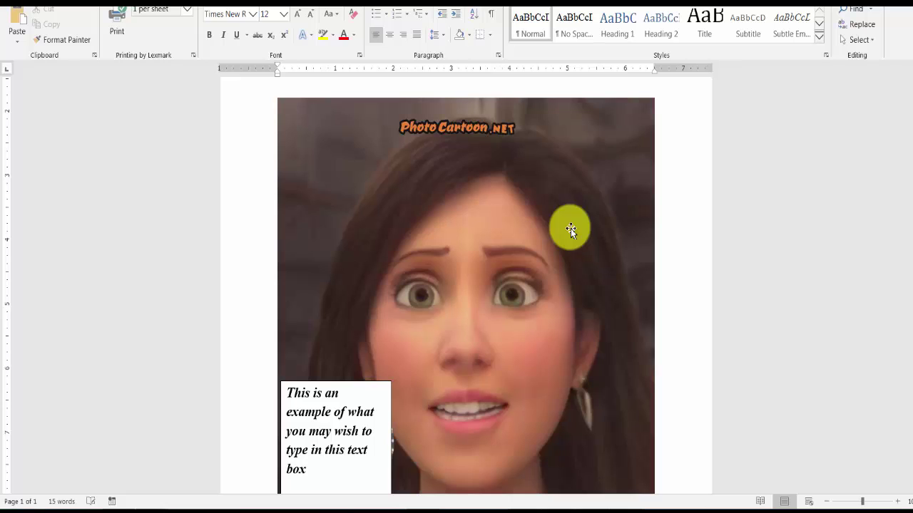
- Draw a text box over the watermark and paste 'The Persons Name' into it
click(141, 2)
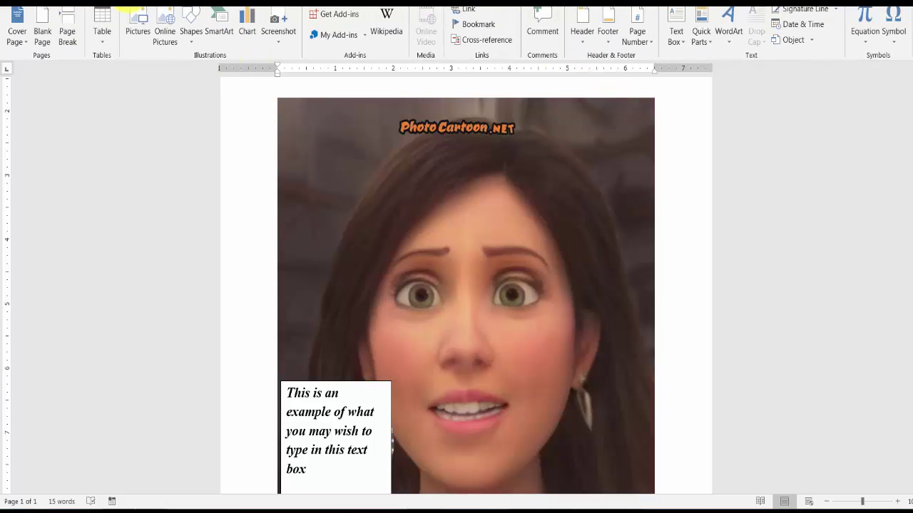
click(672, 36)
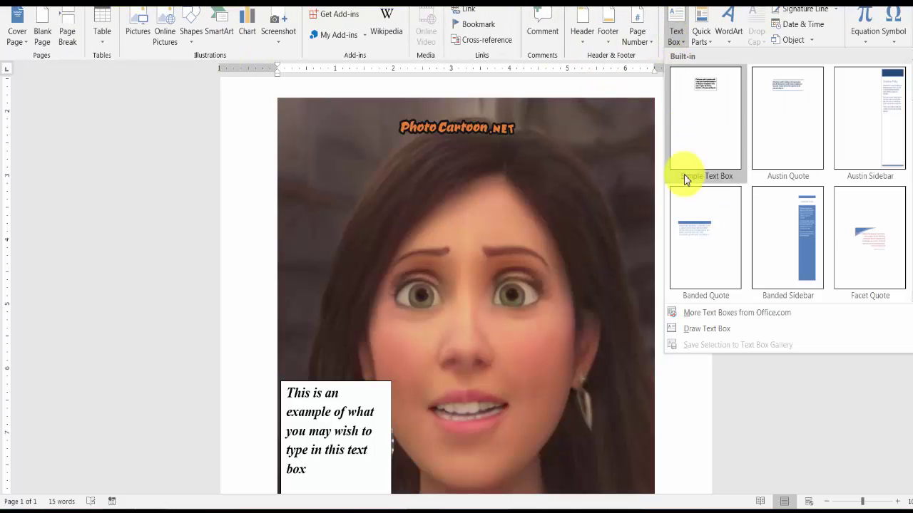
click(695, 327)
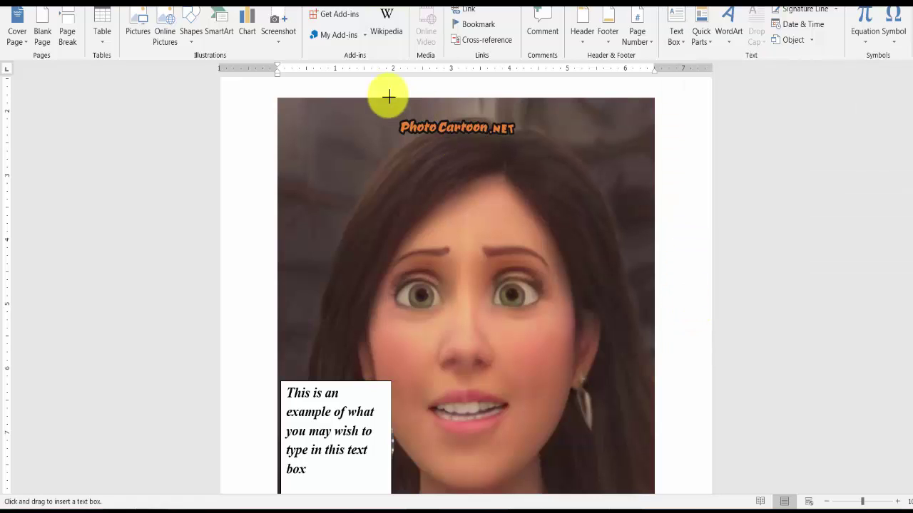
mouse_move(392, 110)
mouse_down()
mouse_move(410, 147)
mouse_move(525, 147)
mouse_up()
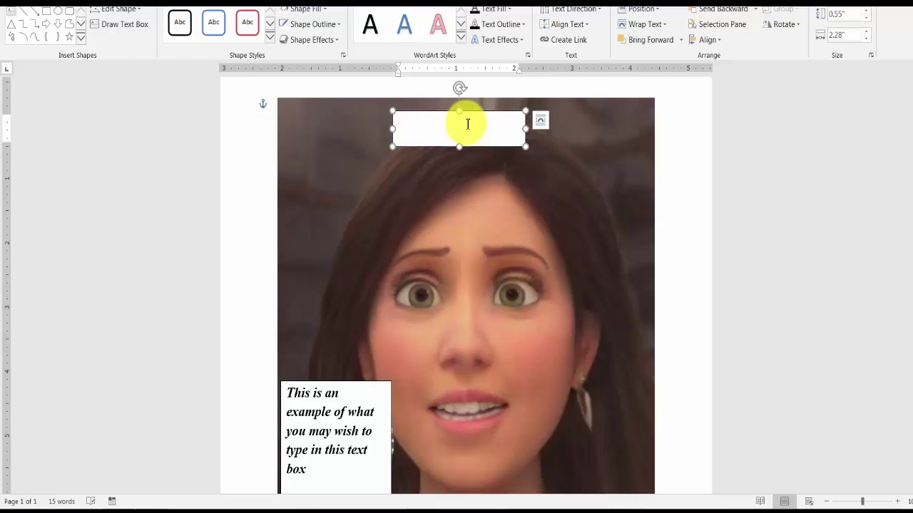
text(The Persons Name)
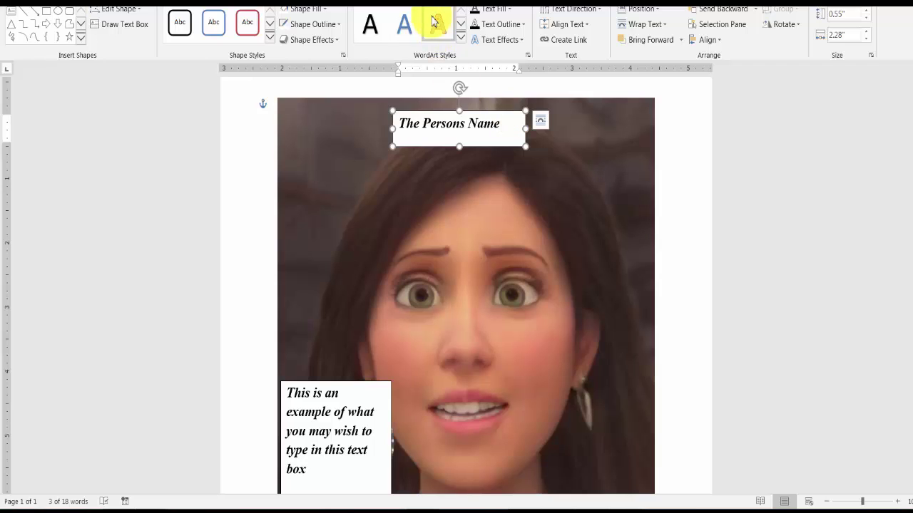
- Give the name text a black text fill and a white text outline, then click into the name box
click(509, 10)
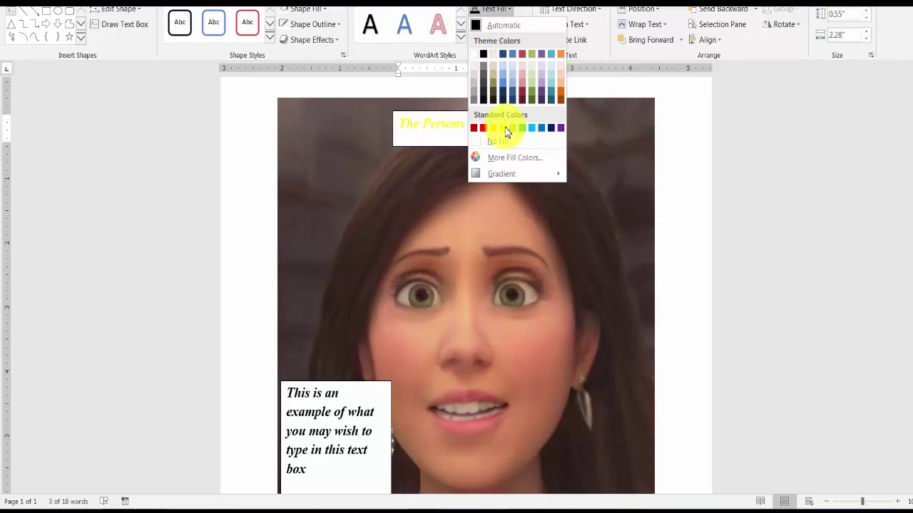
click(484, 55)
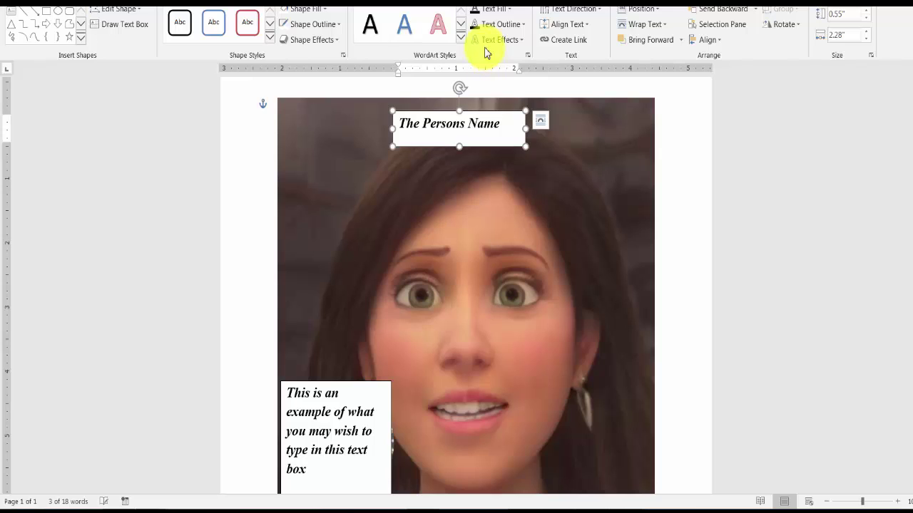
click(524, 26)
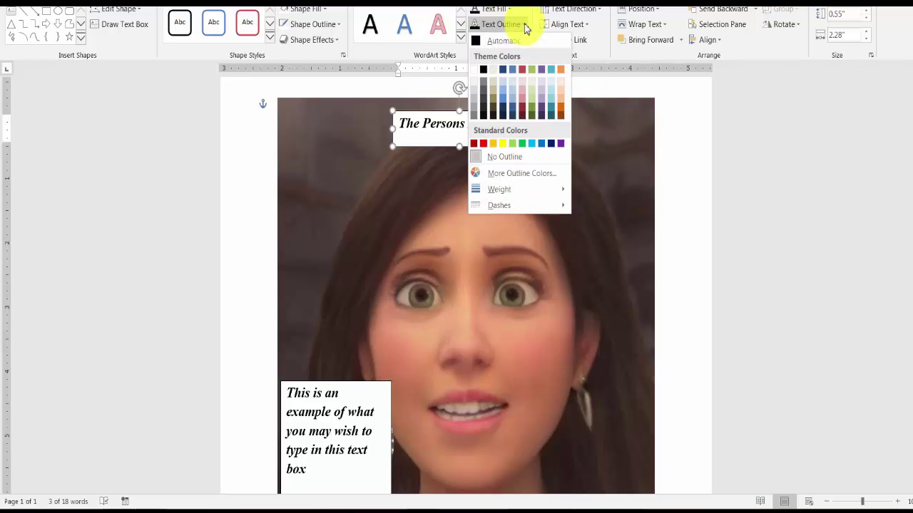
click(476, 70)
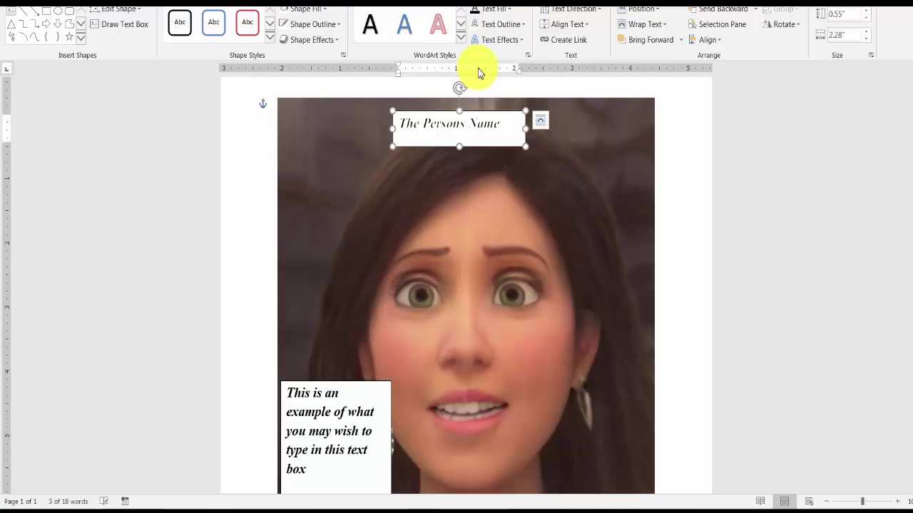
click(520, 25)
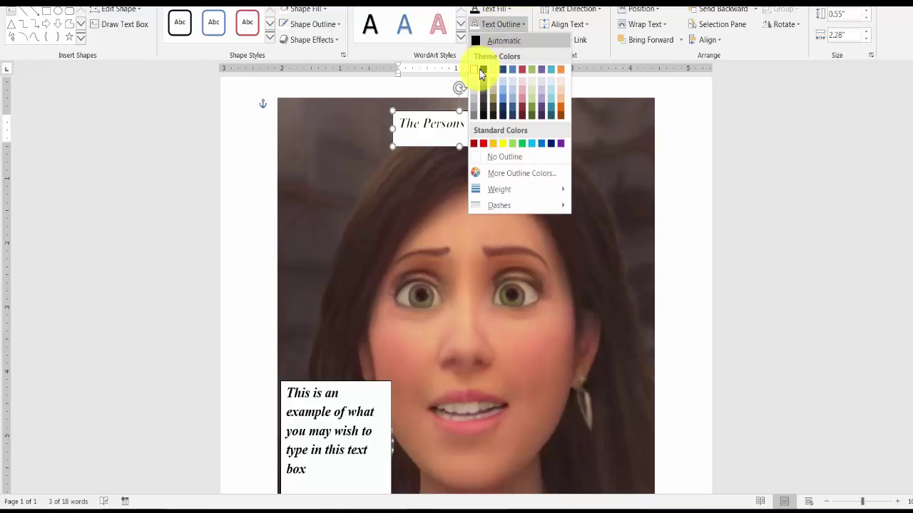
click(703, 173)
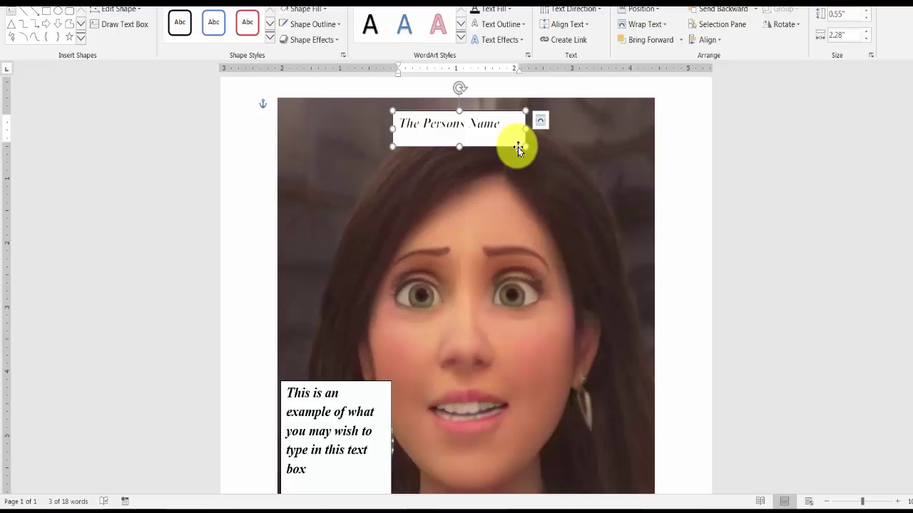
click(503, 131)
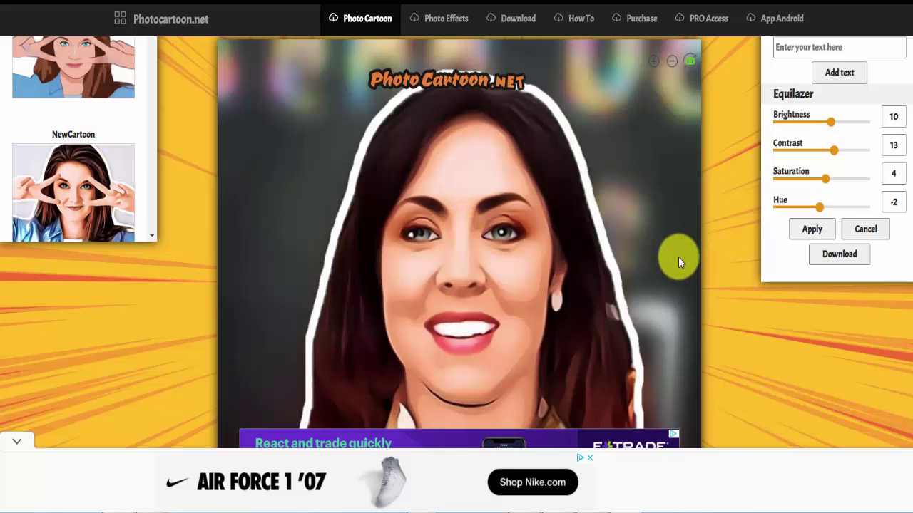
- Bring up the copy and save options for the white-outlined NewCartoon portrait
scroll(724, 263, down, 3)
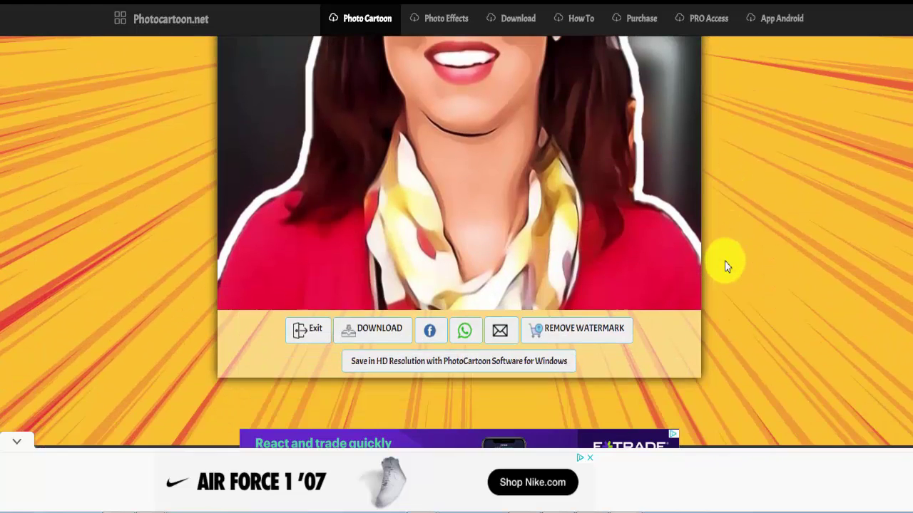
scroll(725, 261, up, 3)
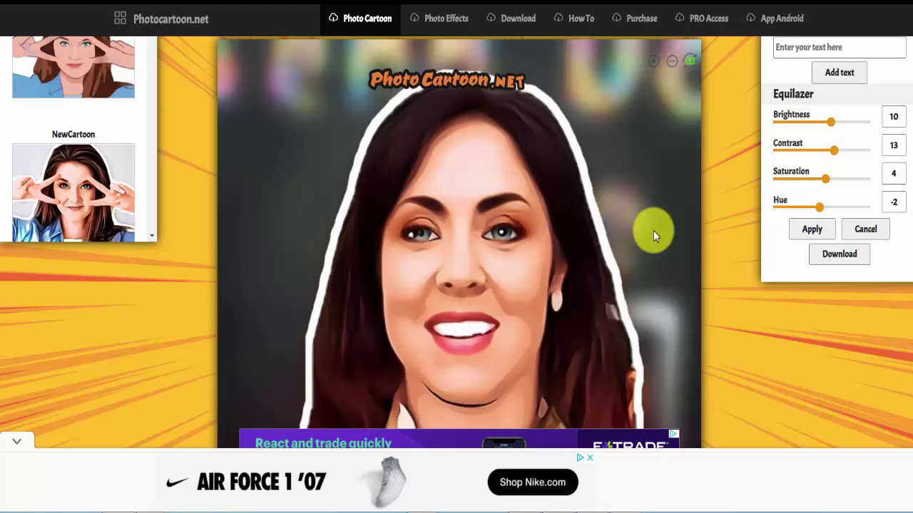
right_click(522, 214)
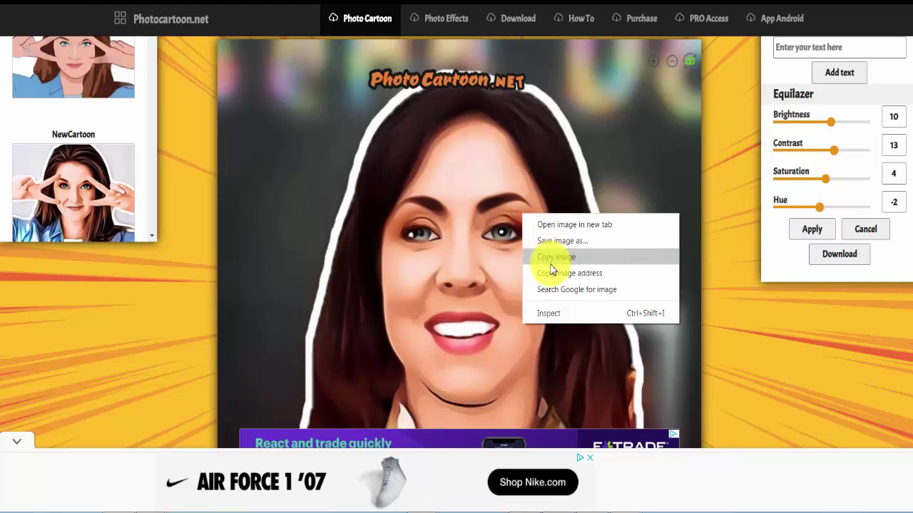